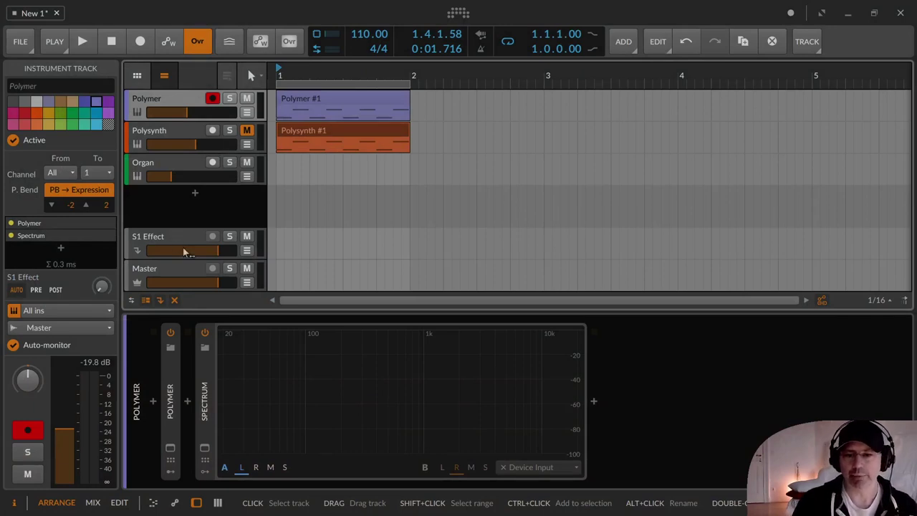
# Try the Huge and Large resolutions on the Polymer track's Spectrum device and restore the resolution to Medium
pyautogui.click(246, 391)
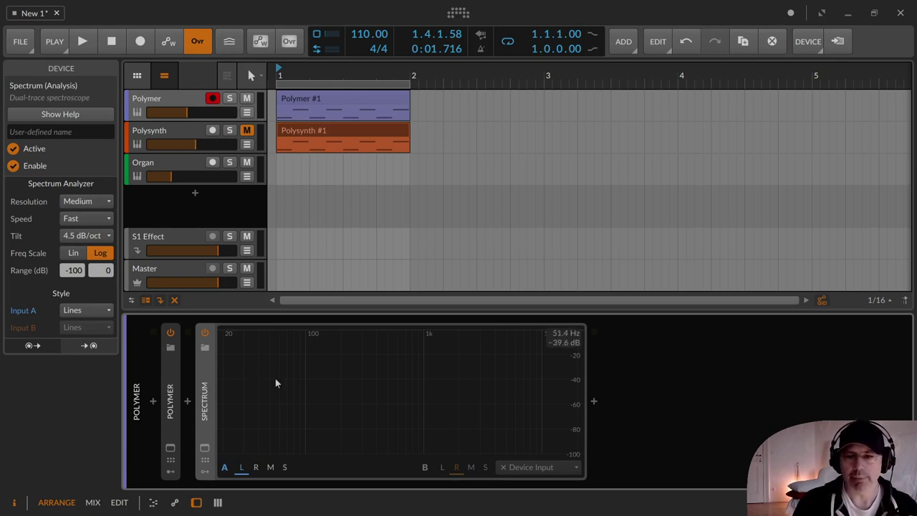
pyautogui.click(95, 201)
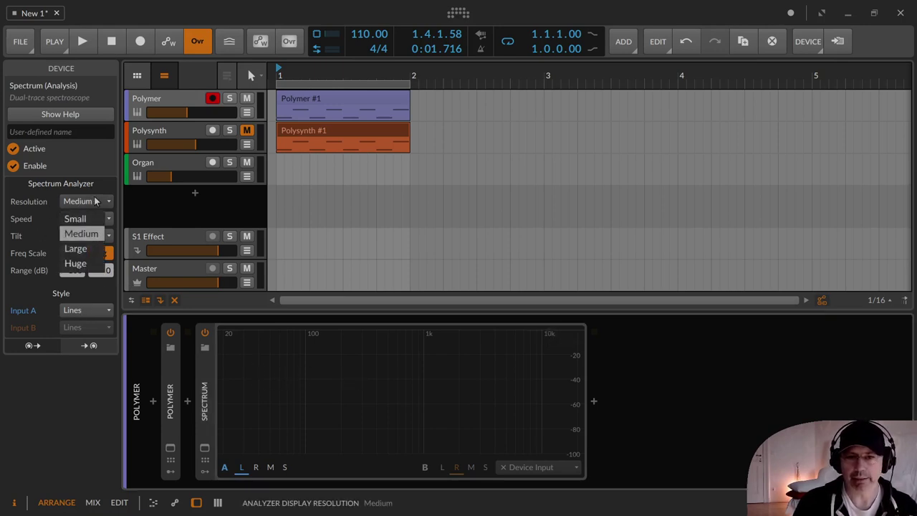
pyautogui.click(95, 202)
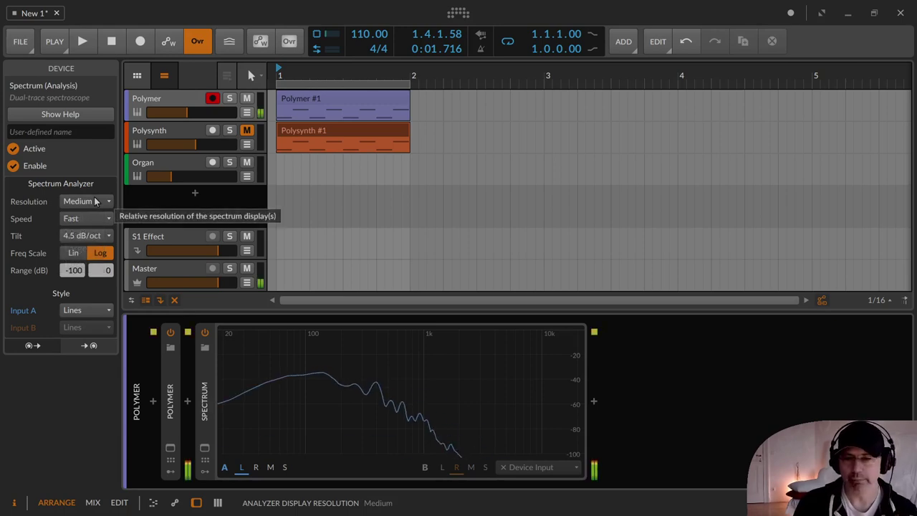
pyautogui.click(96, 201)
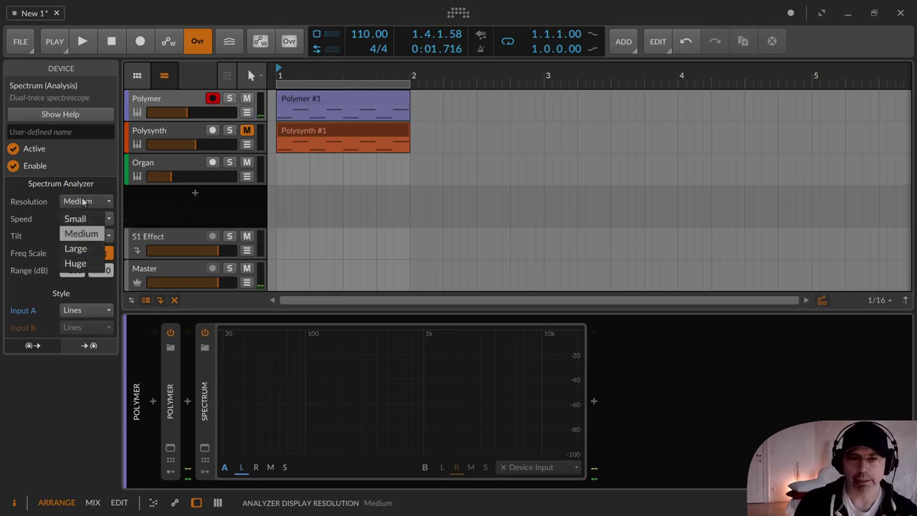
pyautogui.click(87, 266)
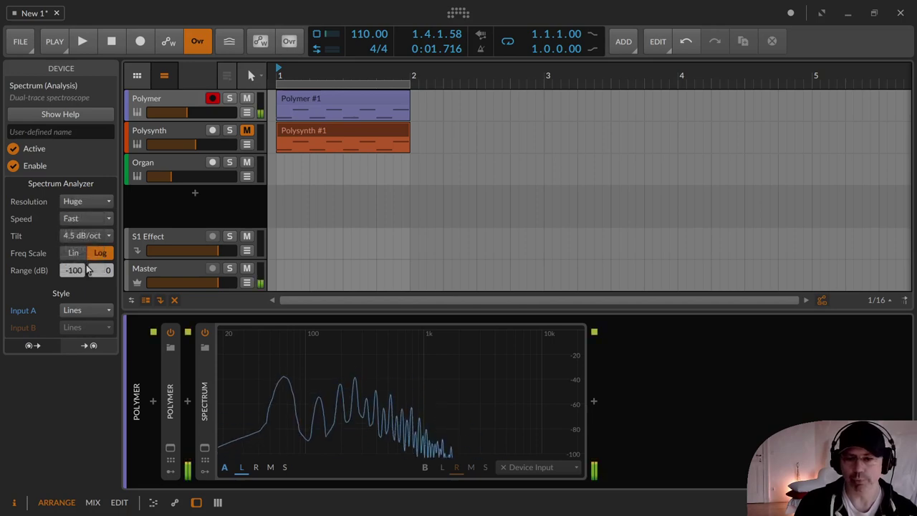
pyautogui.click(87, 204)
pyautogui.click(77, 248)
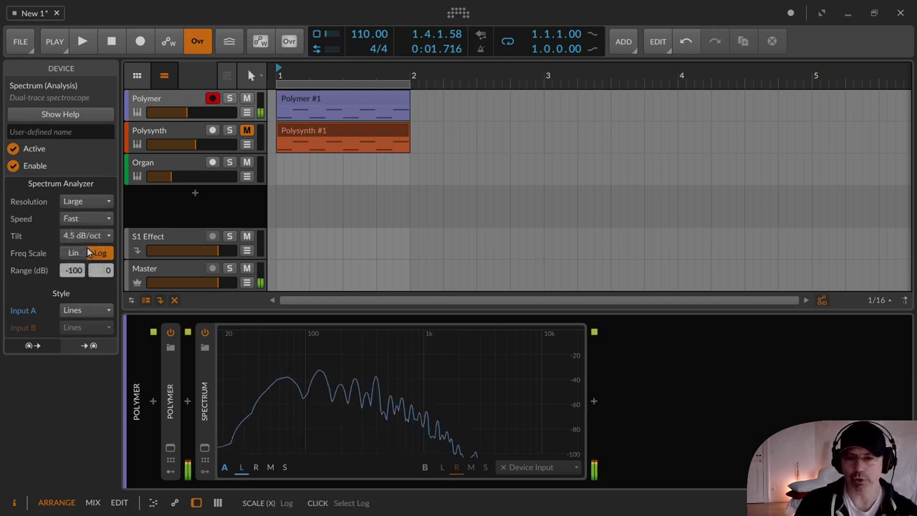
pyautogui.scroll(2, 86, 202)
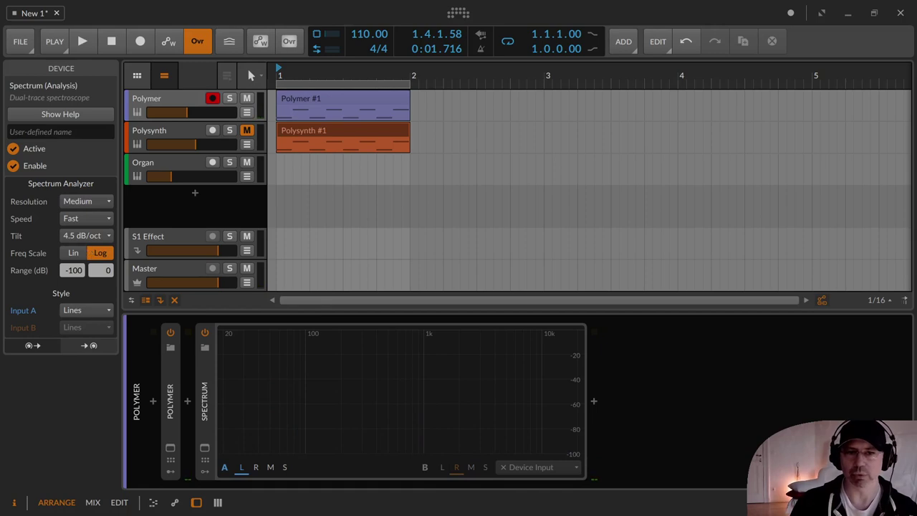
# Try the Very Fast, Medium and Freeze display speeds in the Spectrum analyzer and restore the speed to Fast
pyautogui.click(85, 218)
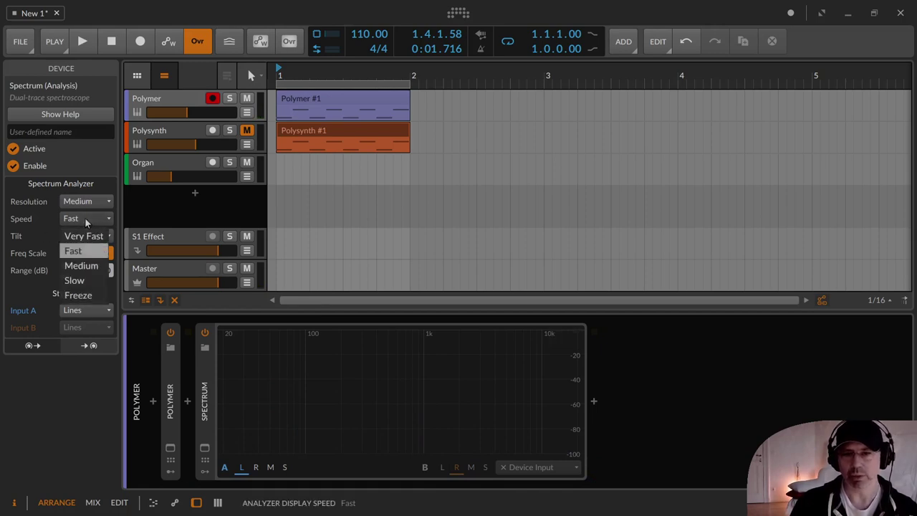
pyautogui.click(86, 235)
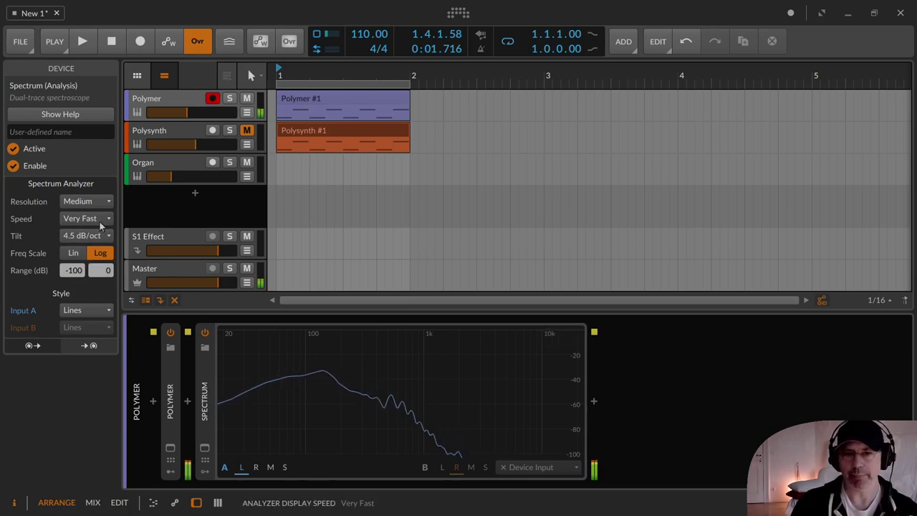
pyautogui.click(97, 220)
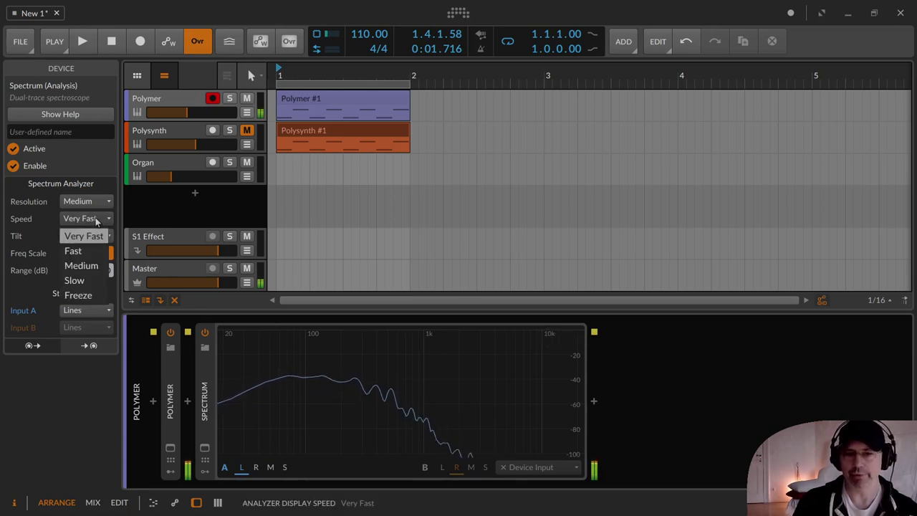
pyautogui.click(95, 218)
pyautogui.scroll(-2, 96, 219)
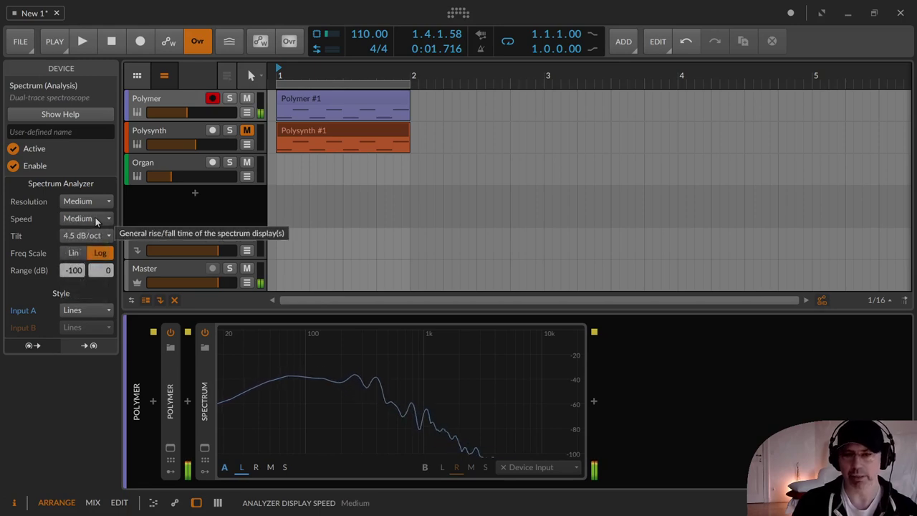
pyautogui.scroll(-2, 95, 219)
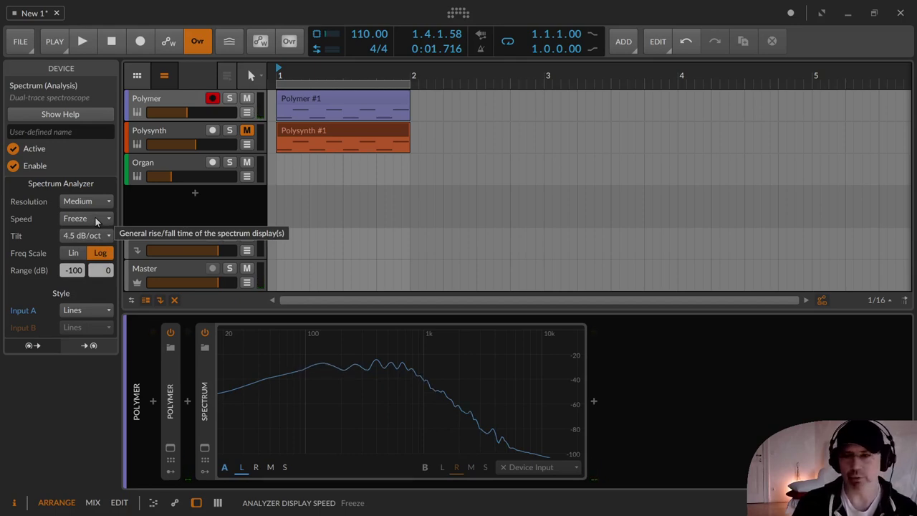
pyautogui.scroll(5, 95, 220)
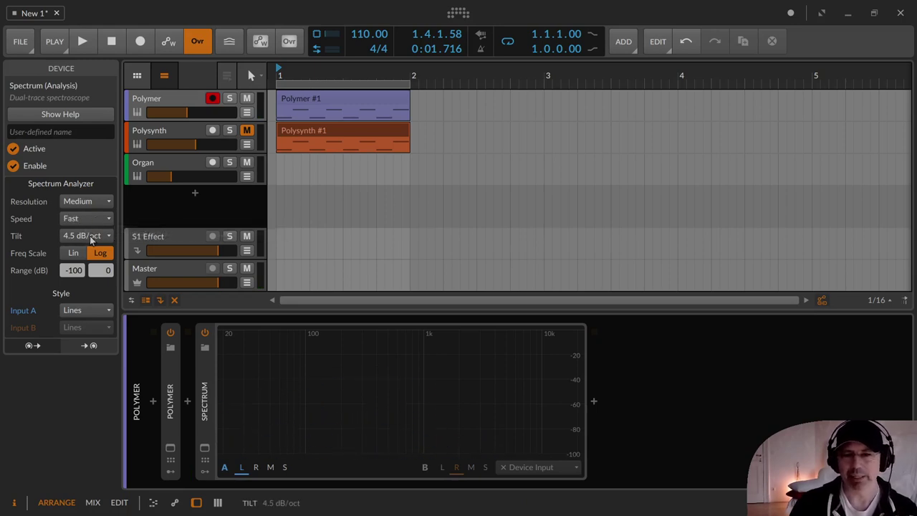
# Read the Tilt parameter's description in the Spectrum device's help and look through the available tilt options
pyautogui.click(91, 236)
pyautogui.click(90, 237)
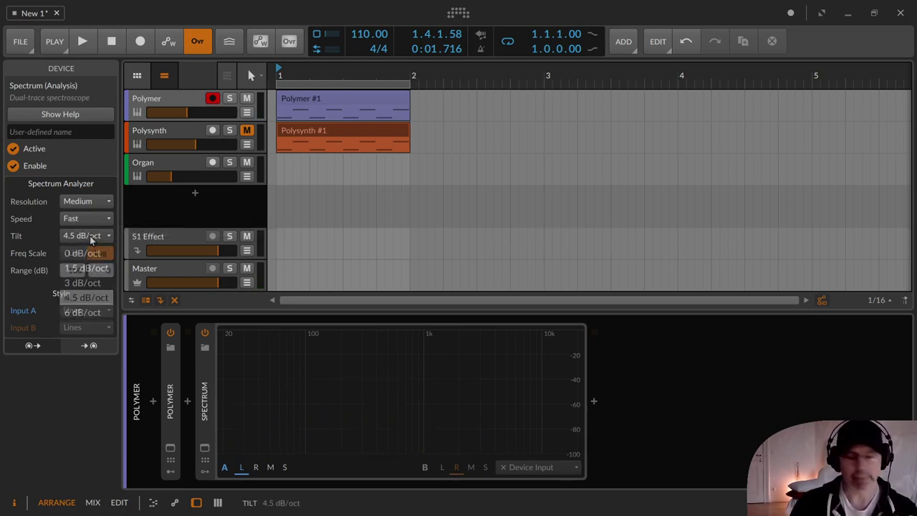
pyautogui.click(79, 115)
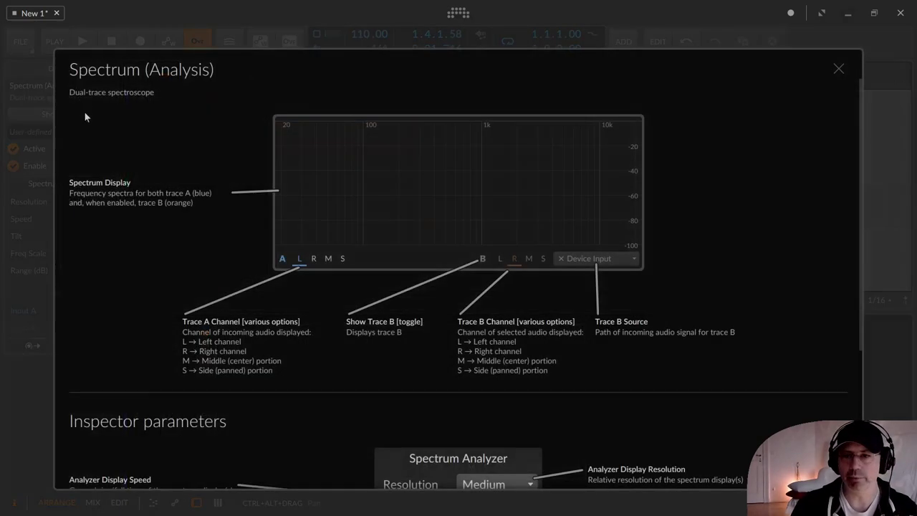
pyautogui.scroll(-3, 478, 278)
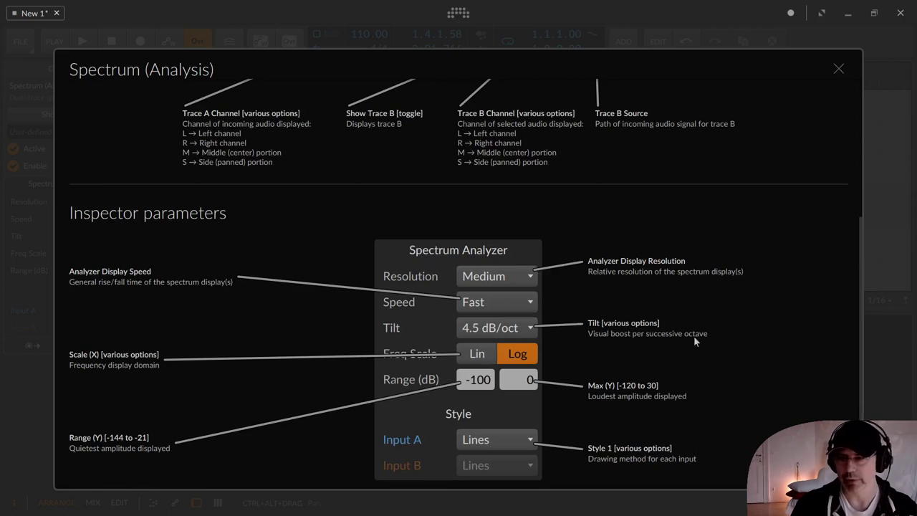
pyautogui.press('Escape')
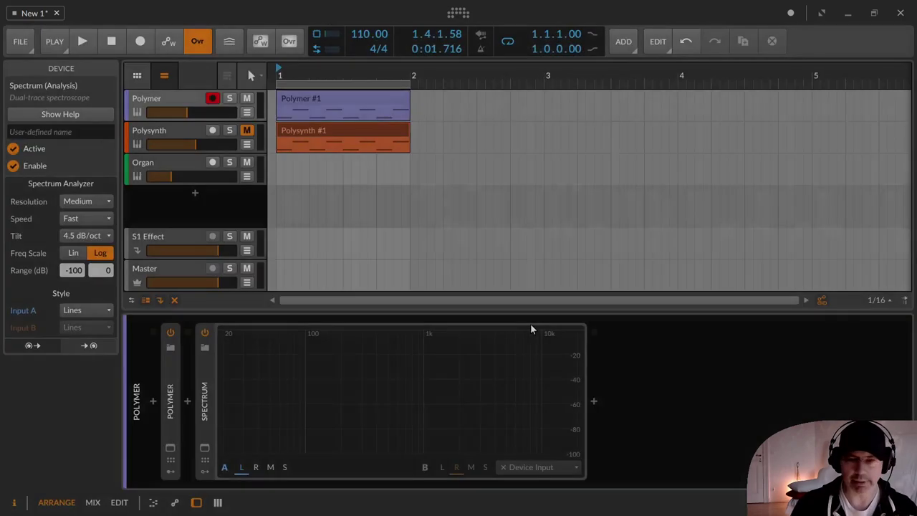
pyautogui.click(106, 236)
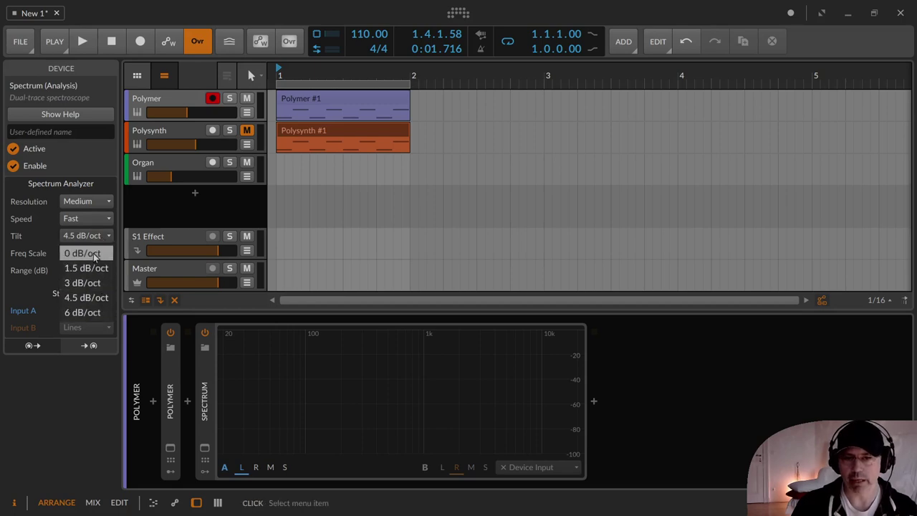
pyautogui.click(93, 253)
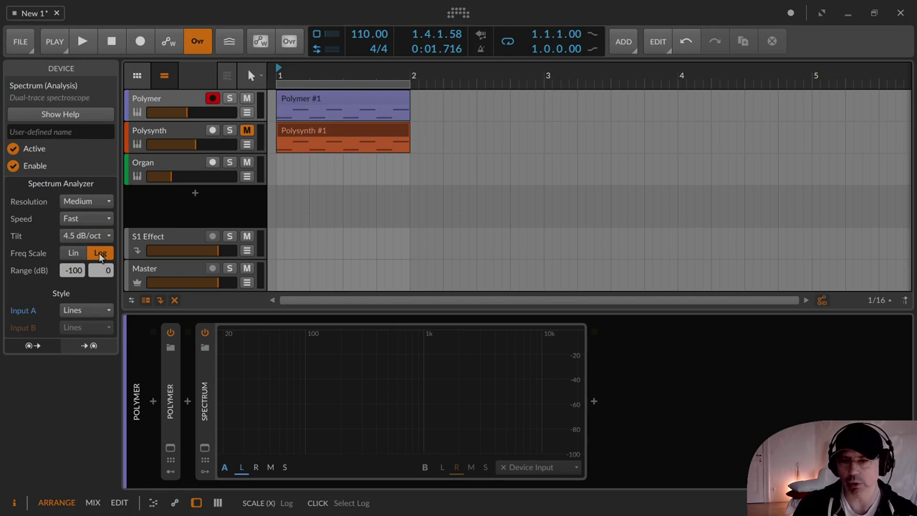
# Compare the linear and logarithmic frequency scales in the Spectrum analyzer, ending on Log
pyautogui.click(72, 254)
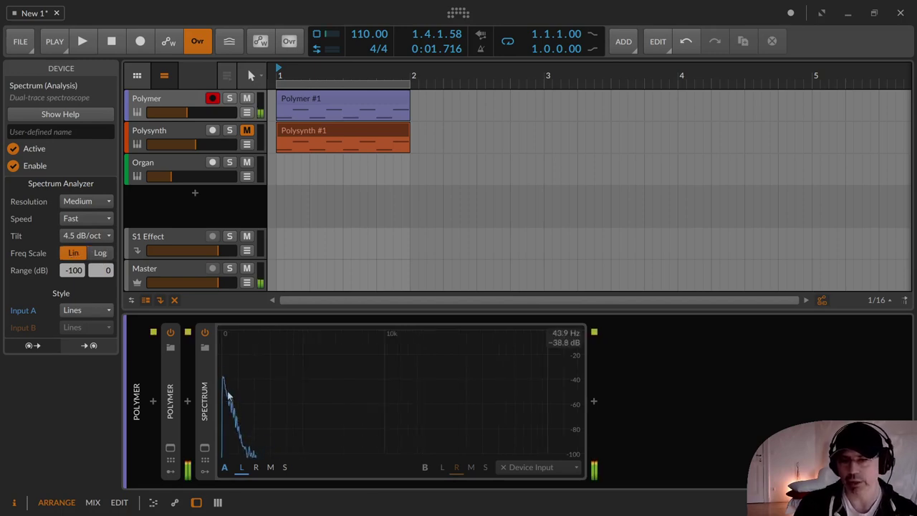
pyautogui.click(100, 253)
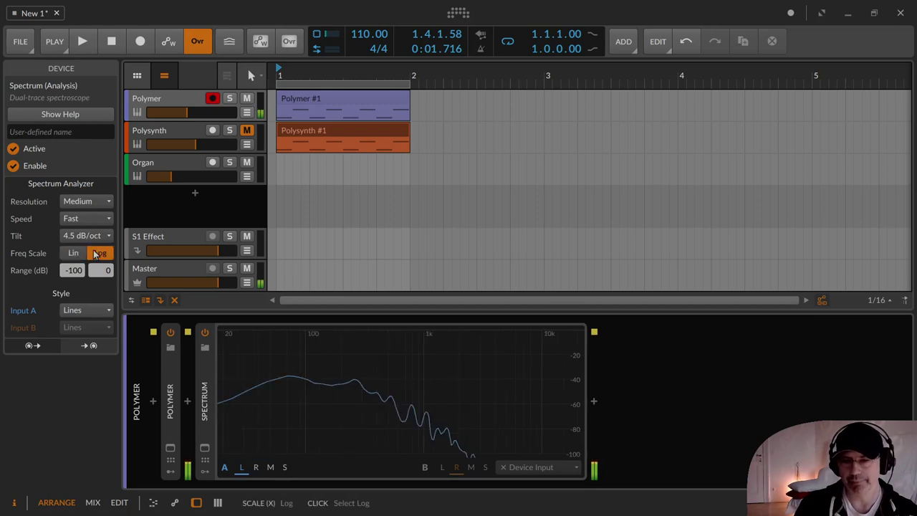
pyautogui.click(63, 256)
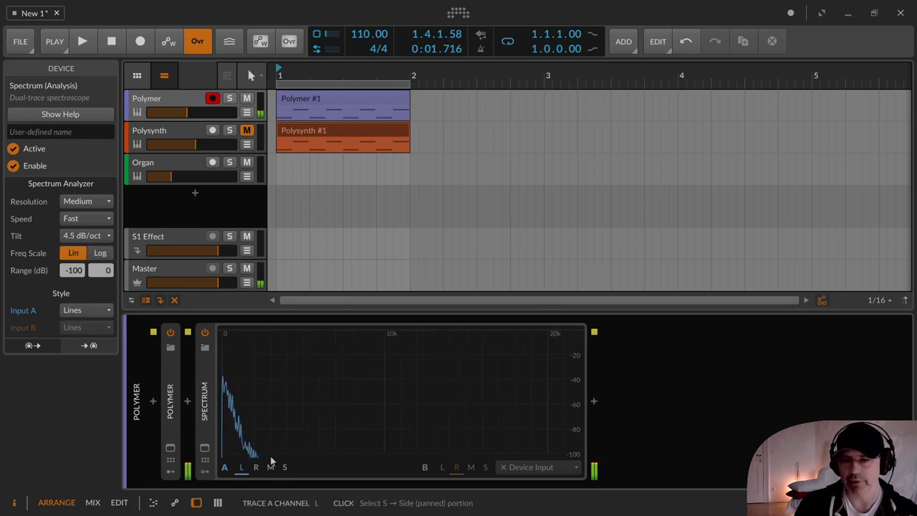
pyautogui.click(100, 254)
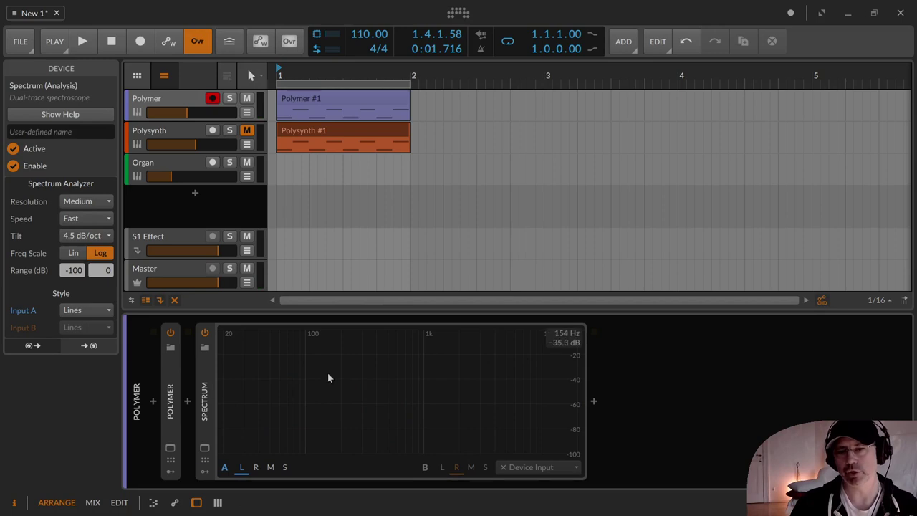
# Try a display range of -58 to +30 dB in the Spectrum analyzer and restore it to -100 to 0 dB
pyautogui.moveTo(73, 270)
pyautogui.mouseDown()
pyautogui.moveTo(74, 281)
pyautogui.moveTo(74, 247)
pyautogui.moveTo(98, 279)
pyautogui.moveTo(74, 287)
pyautogui.moveTo(74, 298)
pyautogui.moveTo(74, 272)
pyautogui.mouseUp()
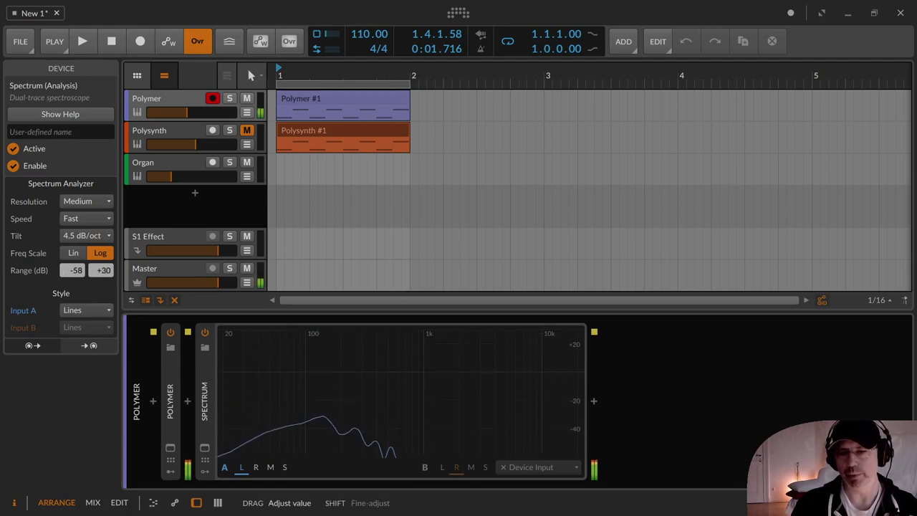
pyautogui.moveTo(440, 389); pyautogui.dragTo(440, 445)
pyautogui.doubleClick(101, 270)
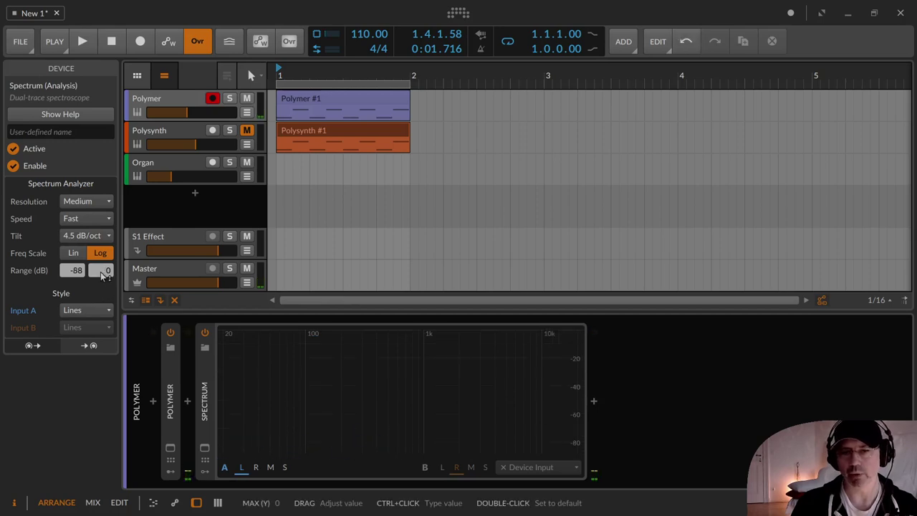
pyautogui.moveTo(75, 270); pyautogui.dragTo(76, 274)
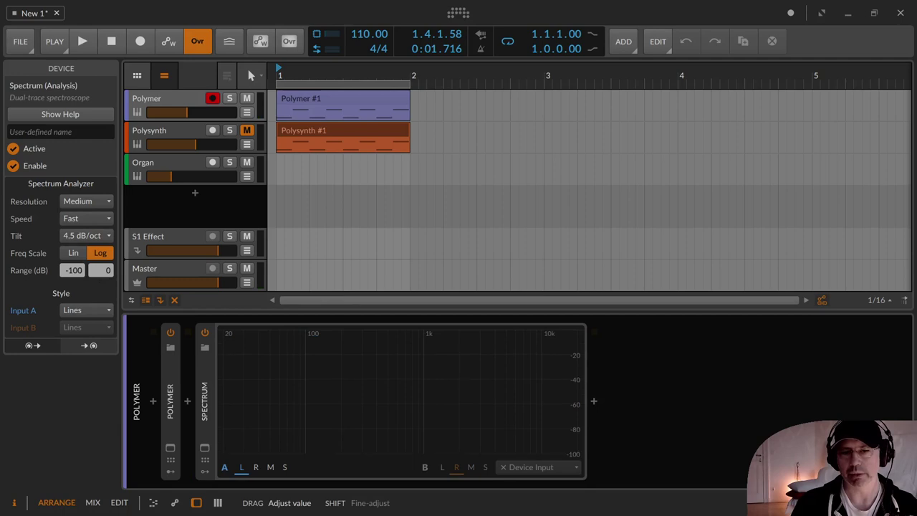
pyautogui.moveTo(75, 274); pyautogui.dragTo(75, 280)
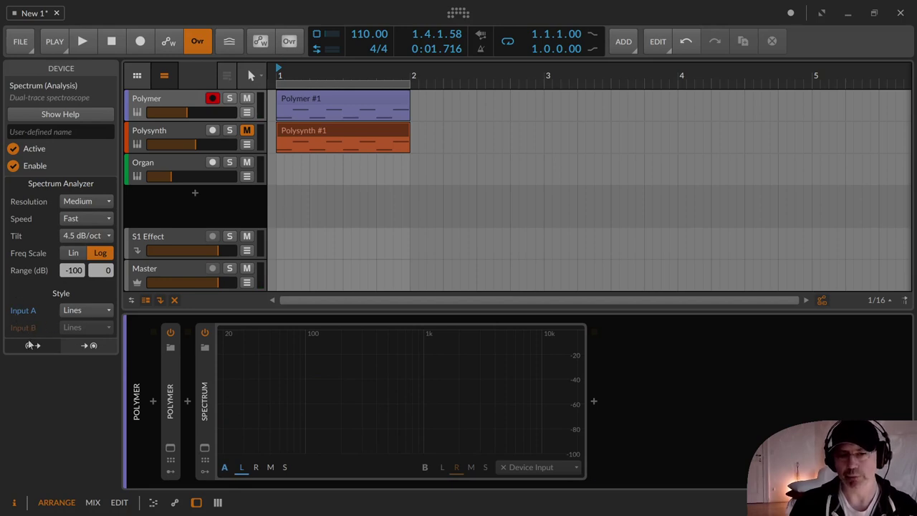
# Try the Dots, Fill and Bins drawing styles for Input A and restore the style to Lines
pyautogui.click(83, 310)
pyautogui.click(73, 357)
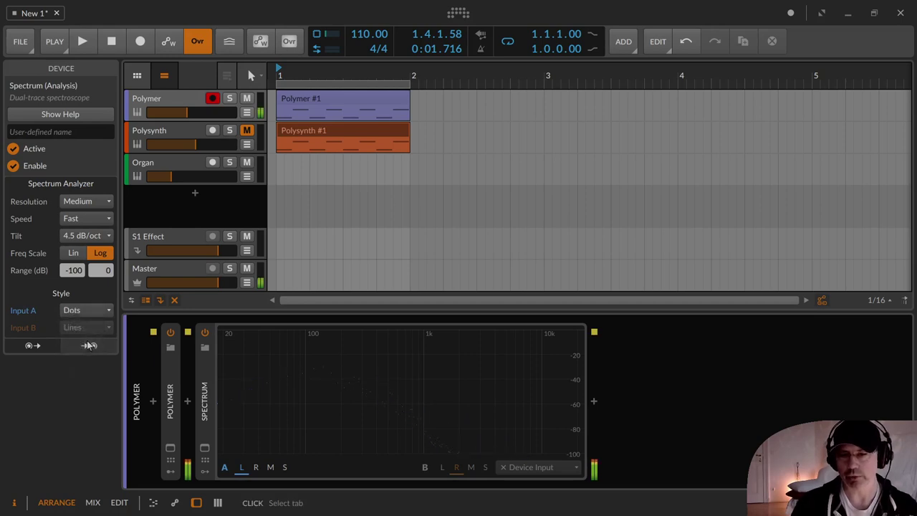
pyautogui.scroll(-1, 82, 310)
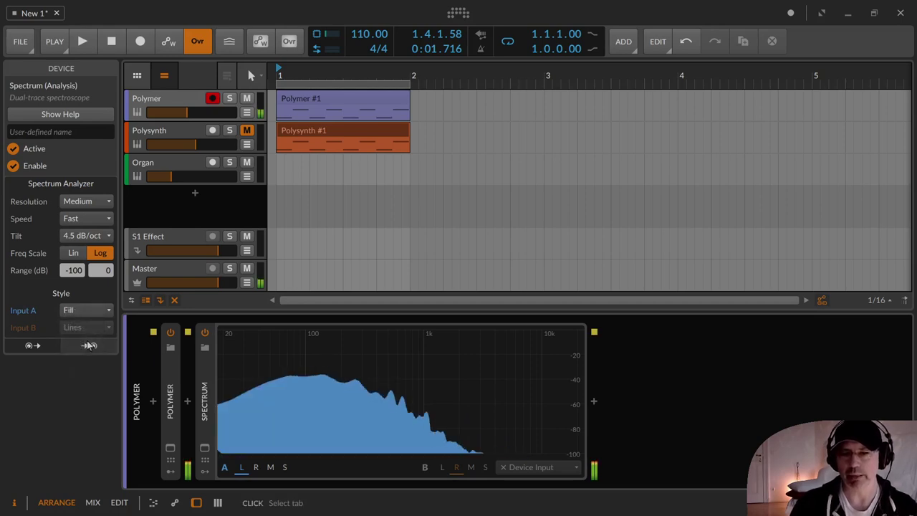
pyautogui.scroll(3, 83, 310)
pyautogui.scroll(-1, 83, 310)
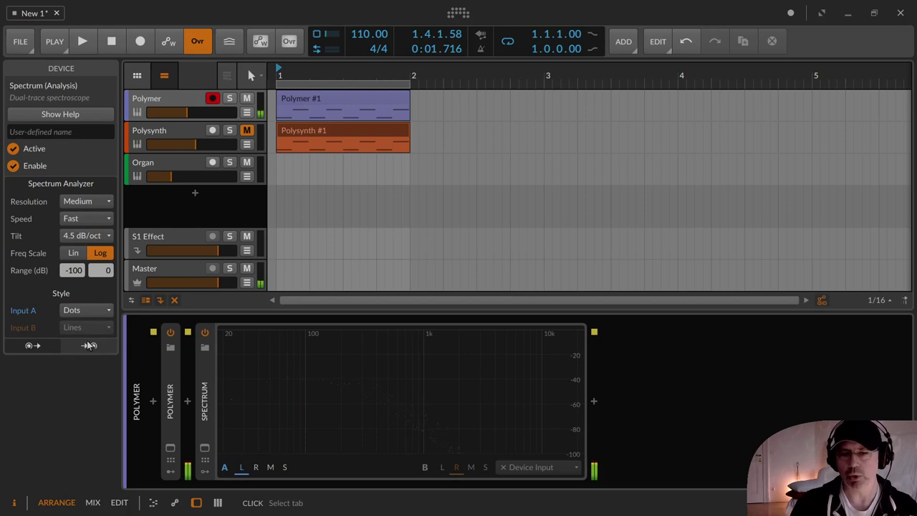
pyautogui.scroll(-1, 82, 310)
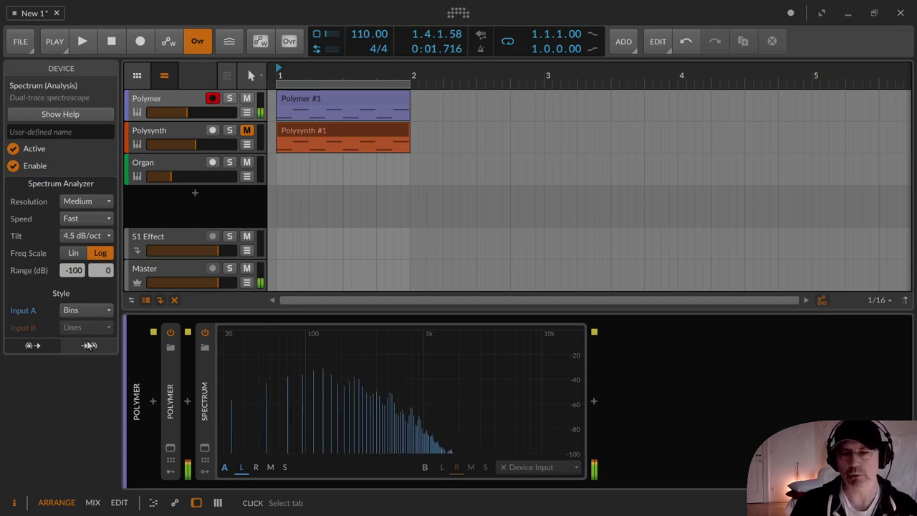
pyautogui.scroll(-1, 83, 311)
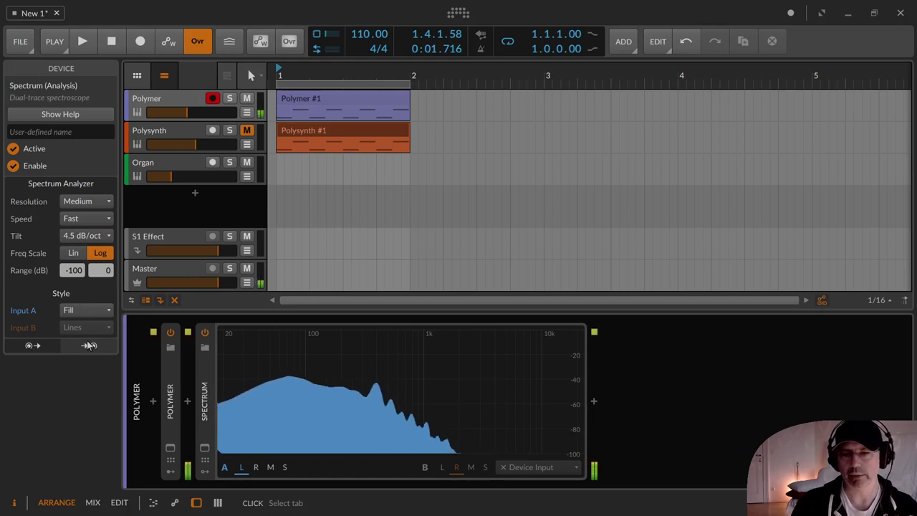
pyautogui.scroll(-1, 83, 310)
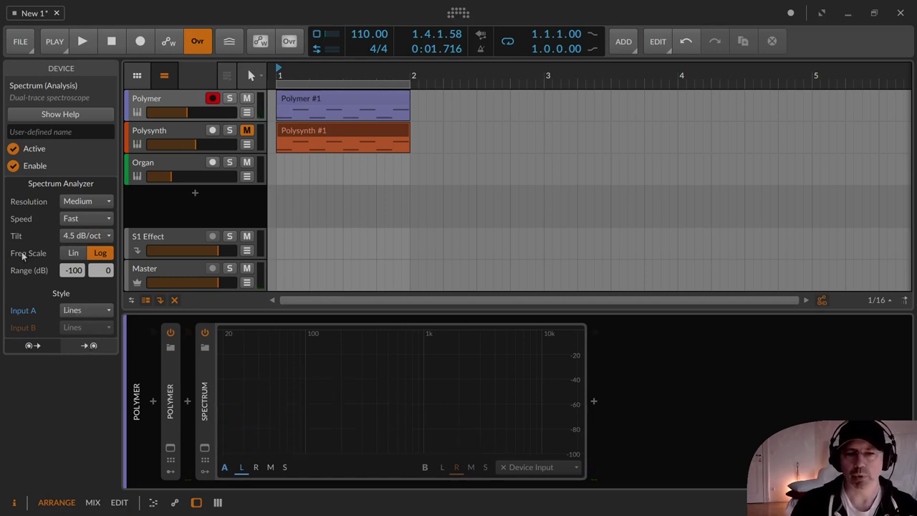
# View the Polysynth track's devices and return to the Spectrum device on the Polymer track
pyautogui.click(162, 137)
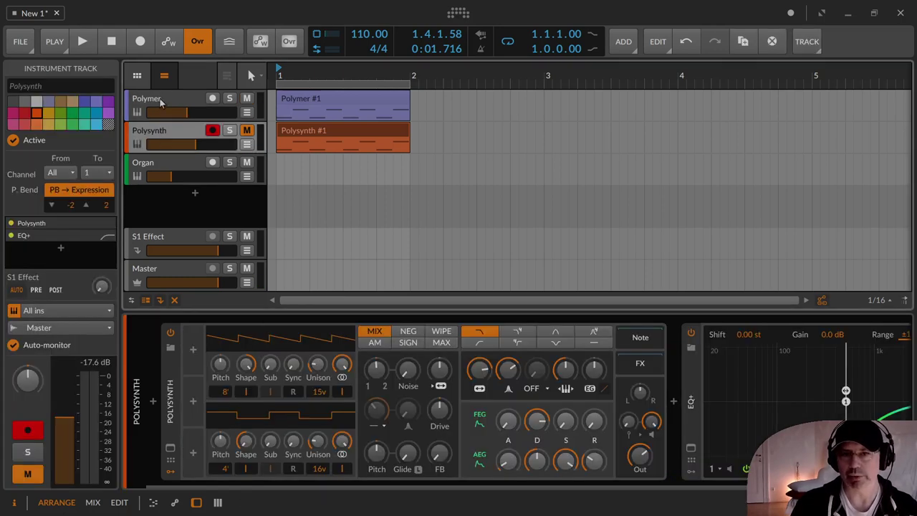
pyautogui.click(157, 104)
pyautogui.click(540, 467)
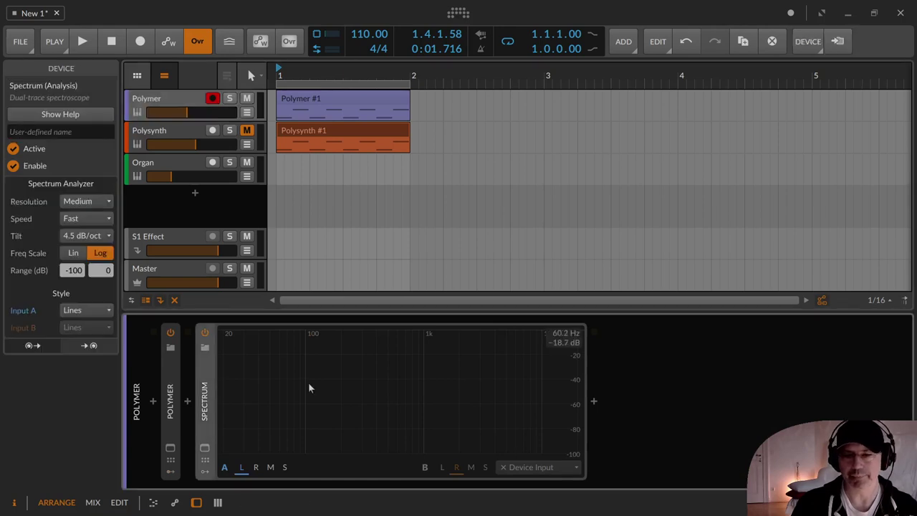
# Enable trace B in the Spectrum analyzer with Polysynth (PRE) as its source, and start playback with the Polymer track muted
pyautogui.click(425, 467)
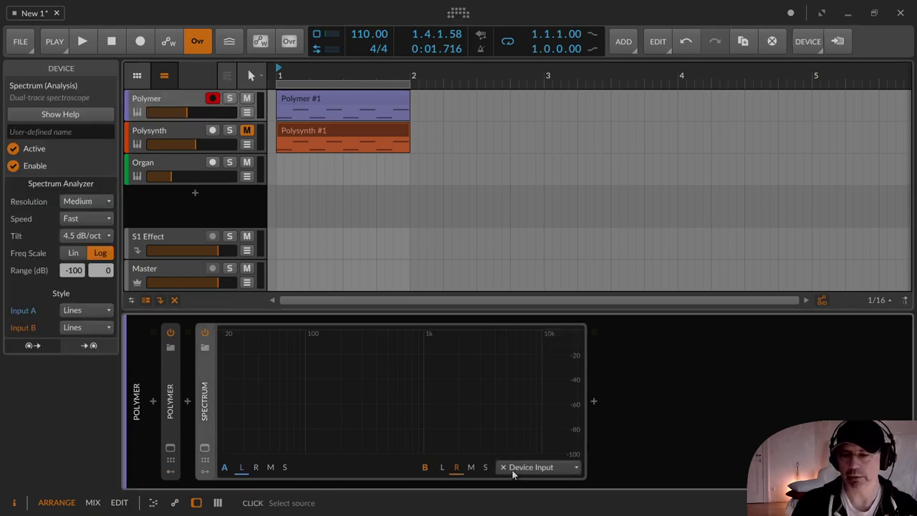
pyautogui.click(516, 468)
pyautogui.moveTo(537, 439)
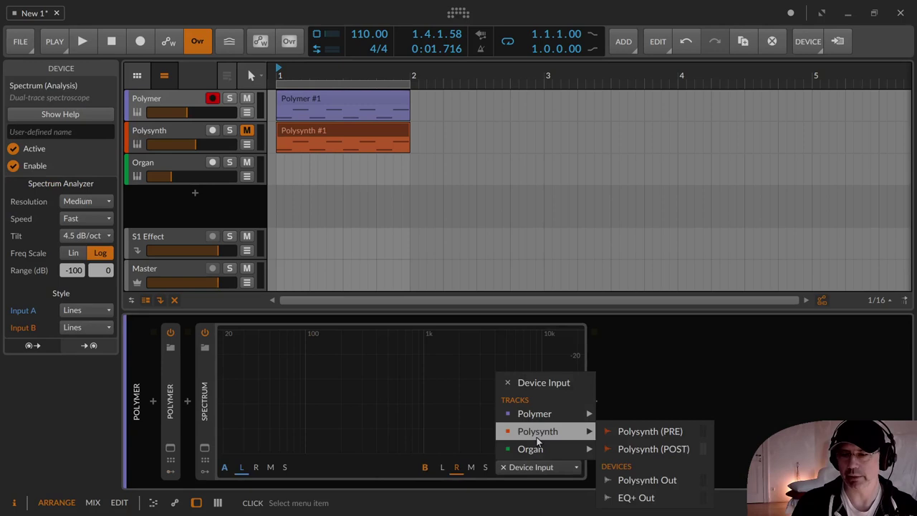
pyautogui.click(642, 431)
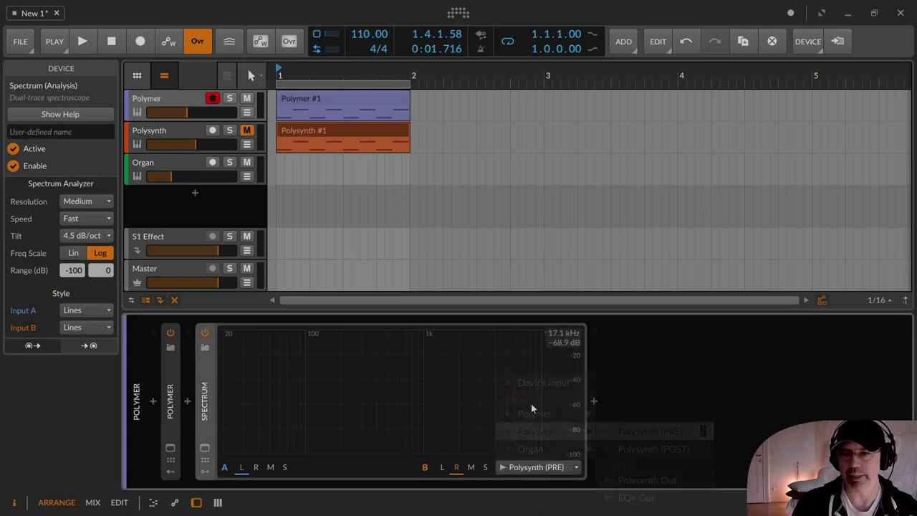
pyautogui.click(247, 98)
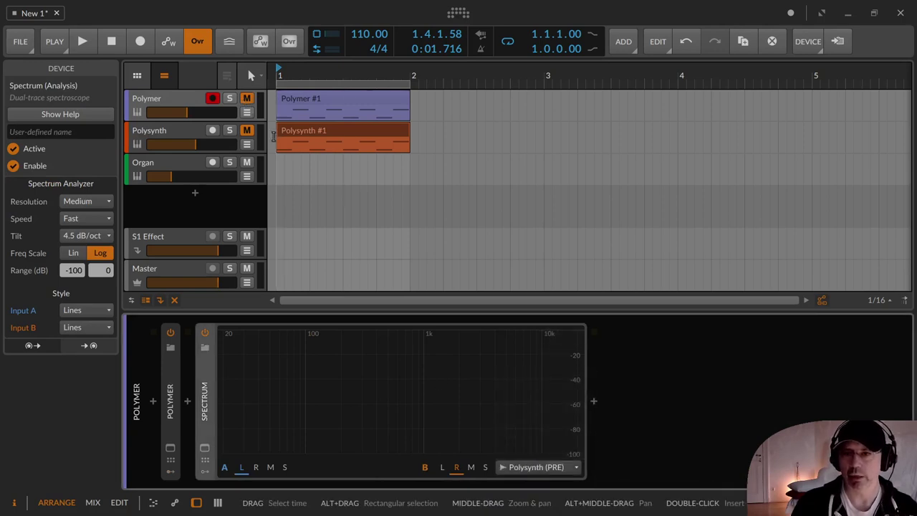
pyautogui.press('space')
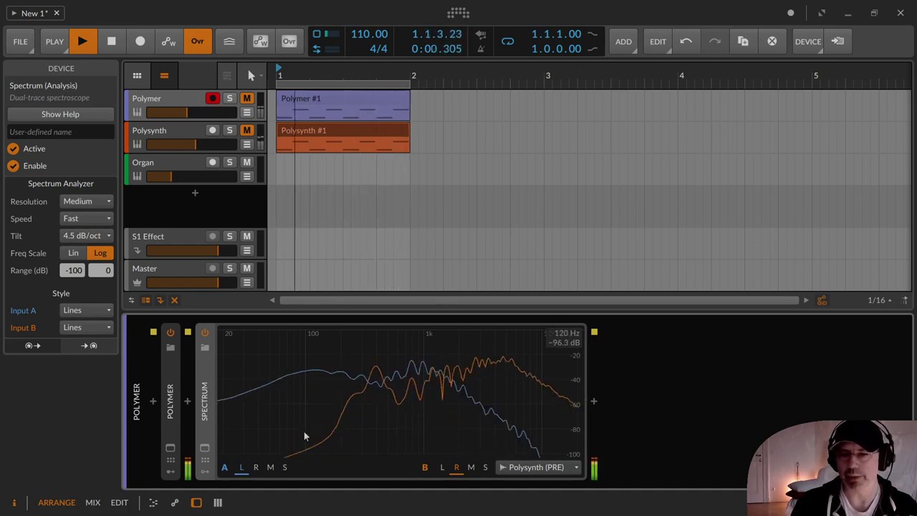
# Try the Bins drawing style for Input A together with the Fill style for Input B
pyautogui.click(86, 328)
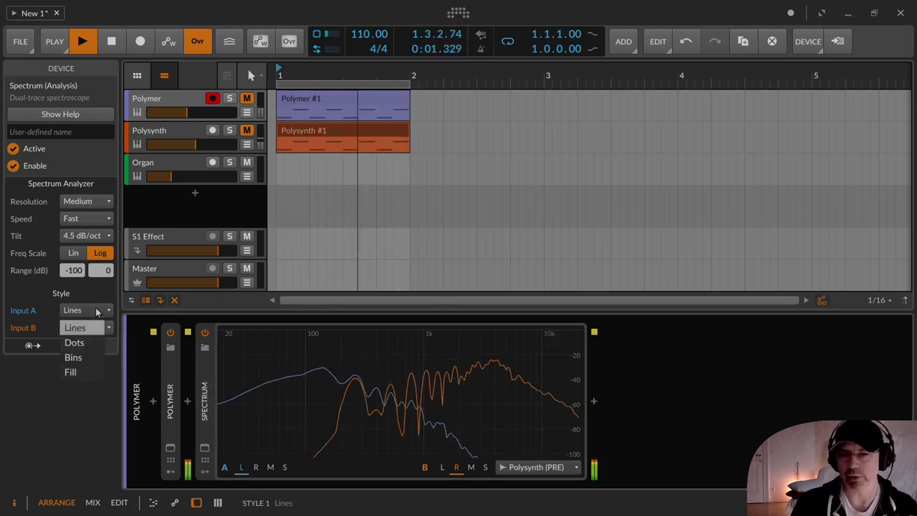
pyautogui.click(83, 357)
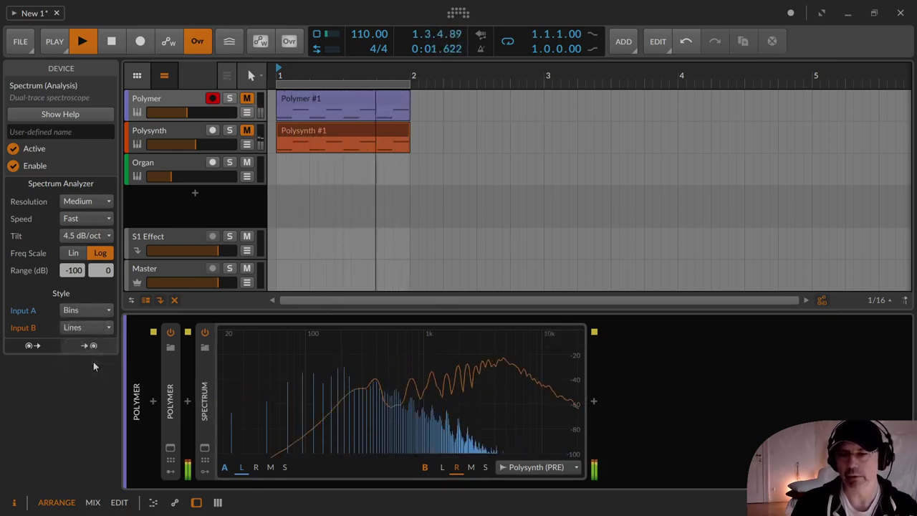
pyautogui.click(86, 327)
pyautogui.click(90, 388)
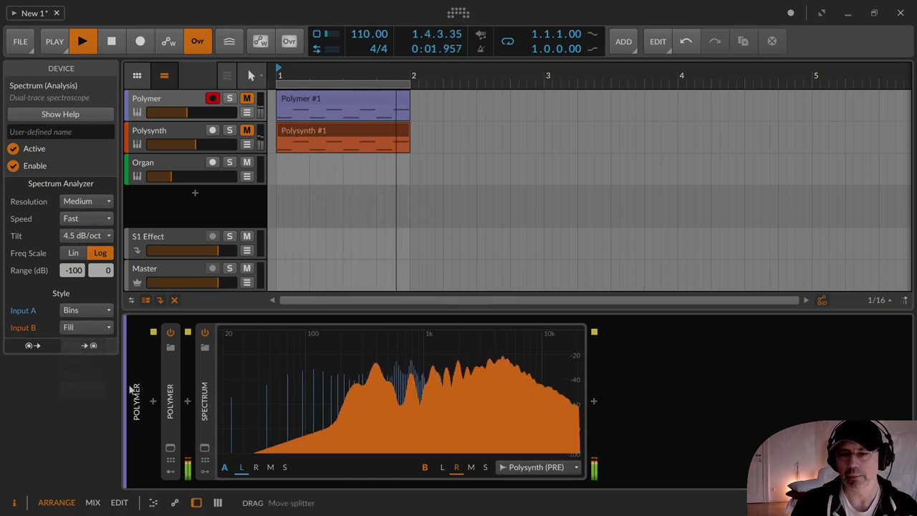
# Set Input A's drawing style to Fill and Input B's to Bins, and stop playback after comparing the traces
pyautogui.click(86, 310)
pyautogui.click(82, 372)
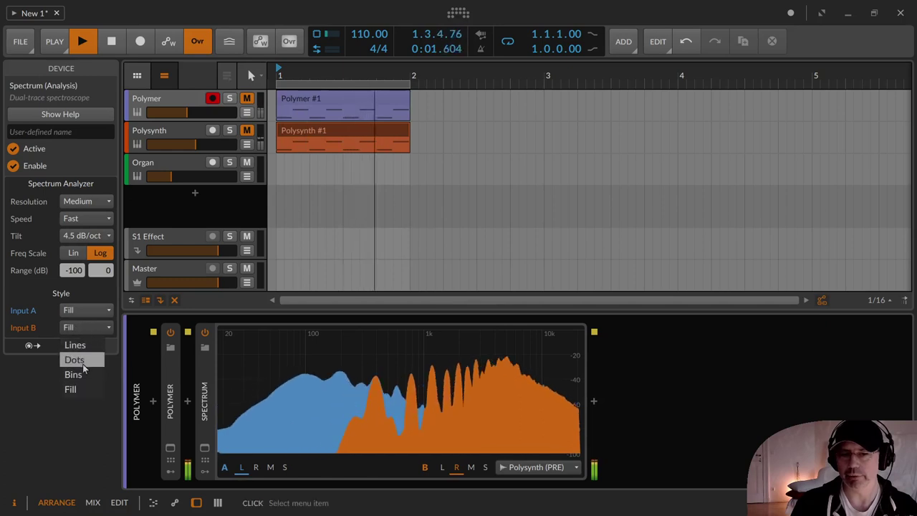
pyautogui.click(82, 374)
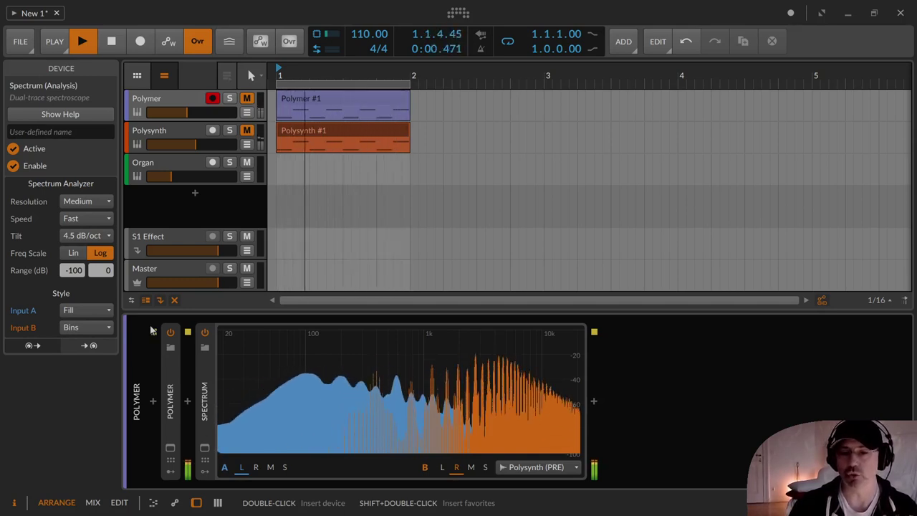
pyautogui.press('space')
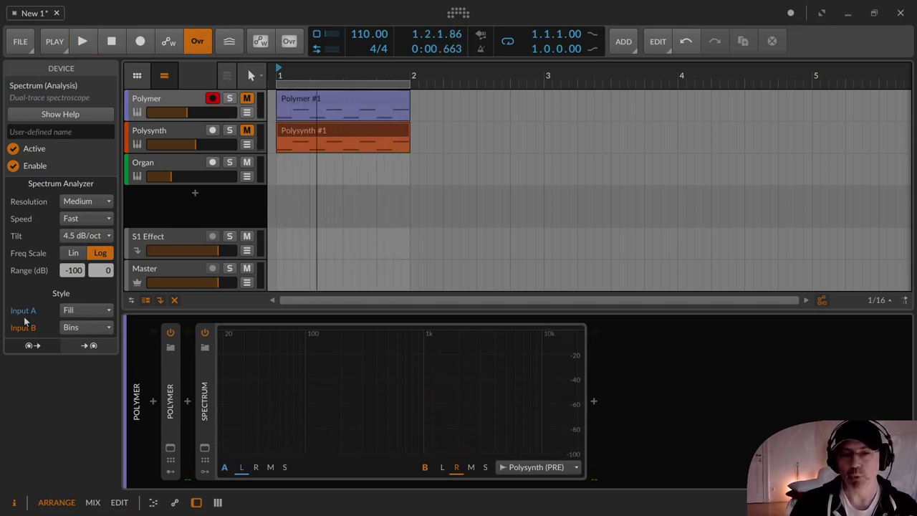
# Set both trace A and trace B to analyze the side channel and start playback
pyautogui.click(244, 468)
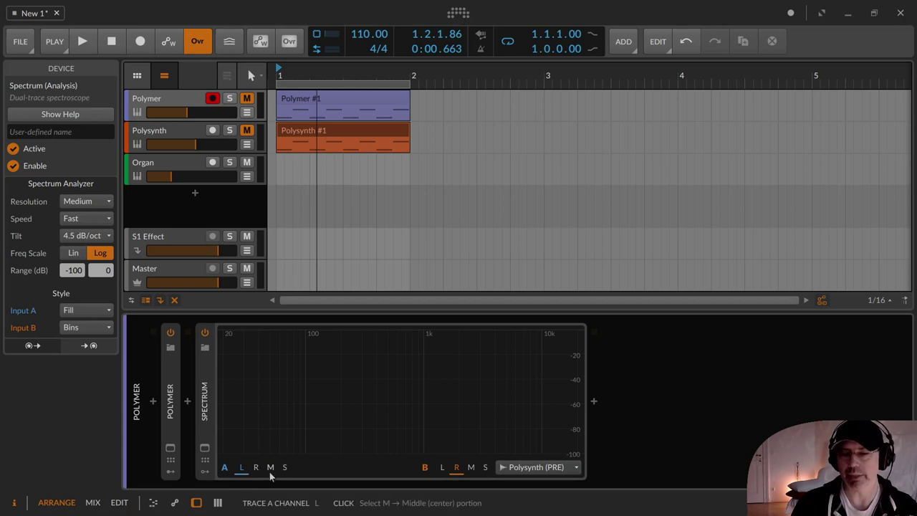
pyautogui.click(441, 471)
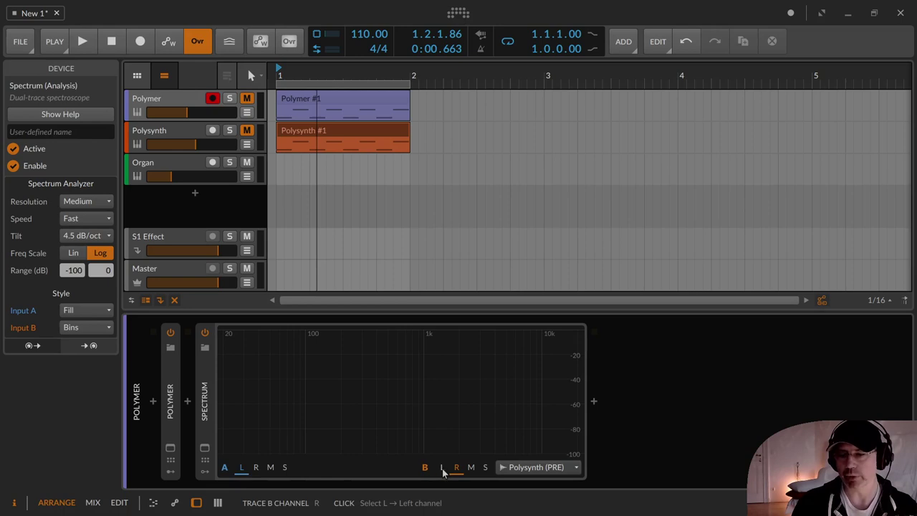
pyautogui.click(487, 468)
pyautogui.click(284, 467)
pyautogui.press('space')
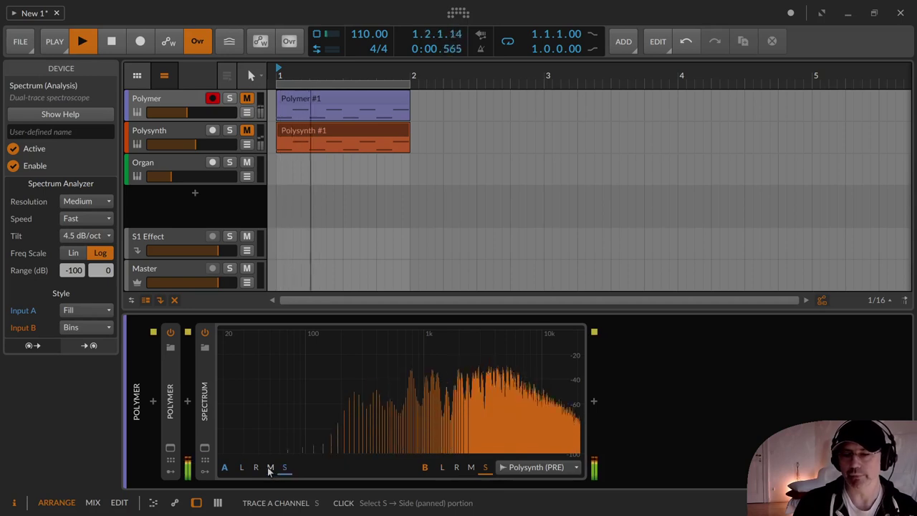
# Compare the mid and side channels of both traces during playback, ending on side for each, and stop playback
pyautogui.click(270, 467)
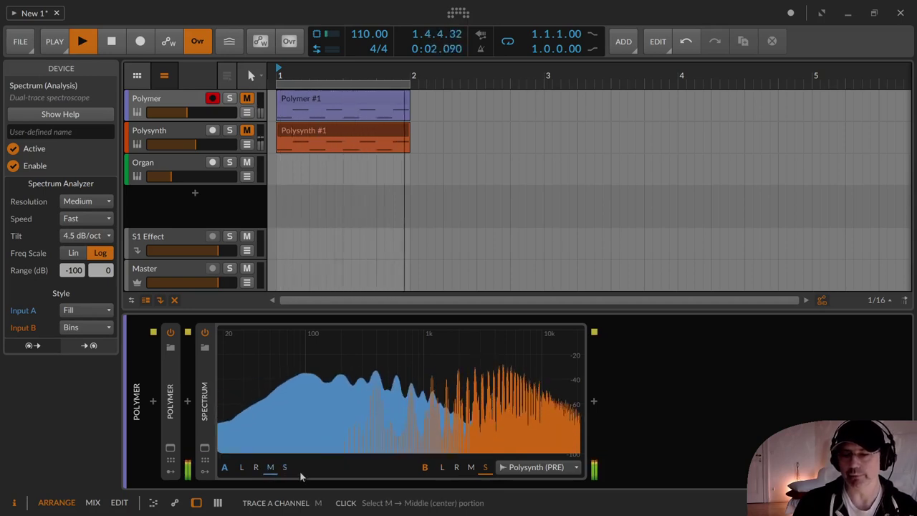
pyautogui.click(471, 468)
pyautogui.click(485, 467)
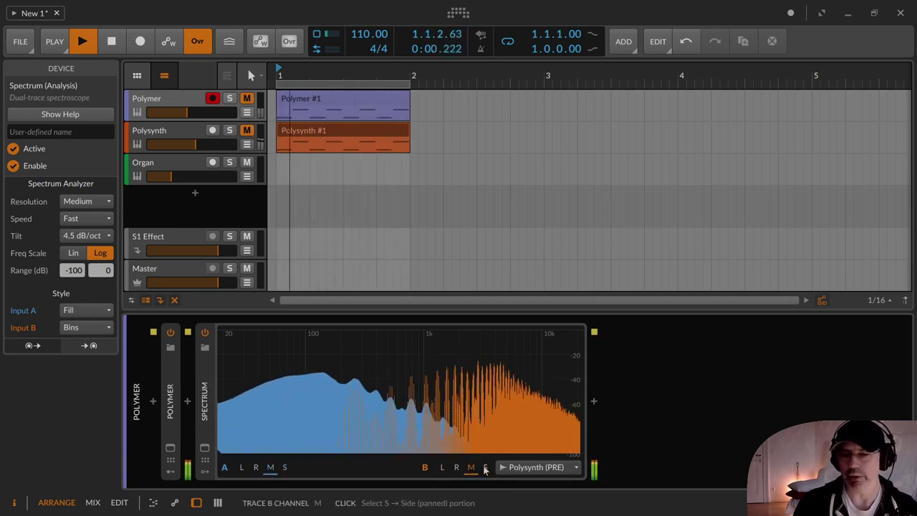
pyautogui.click(284, 467)
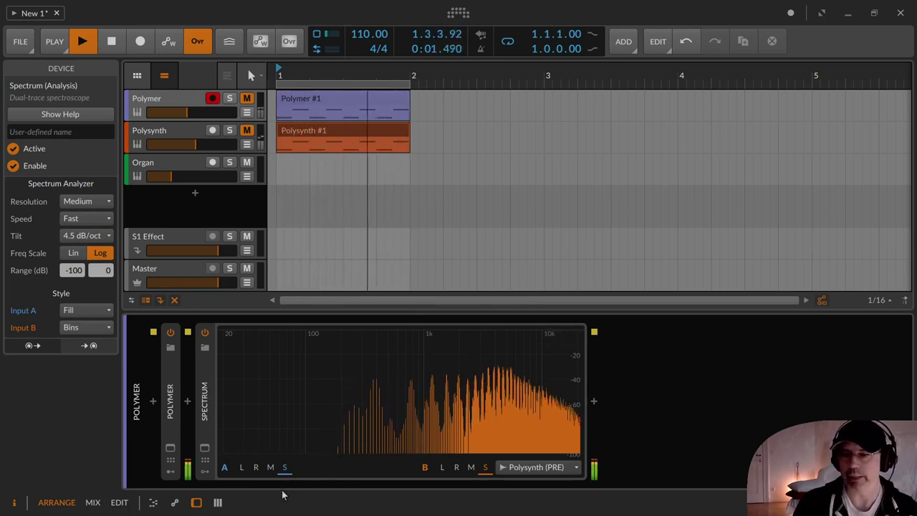
pyautogui.press('space')
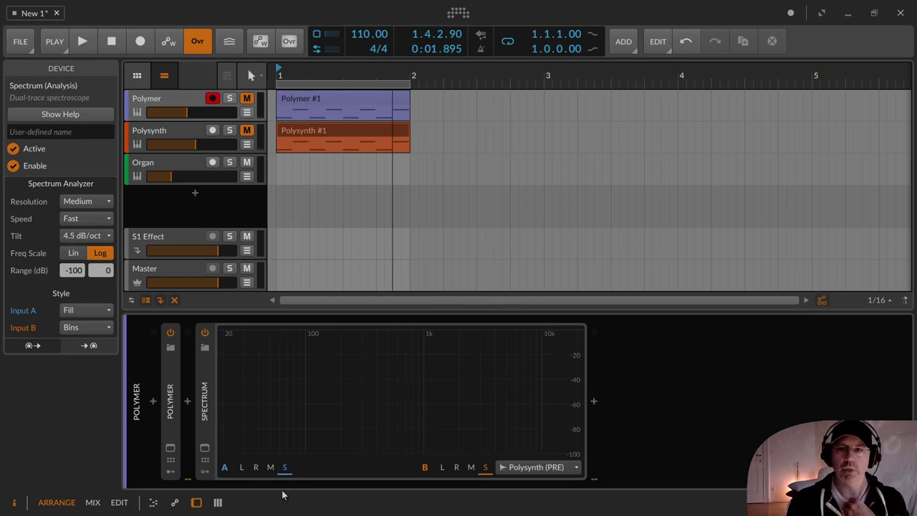